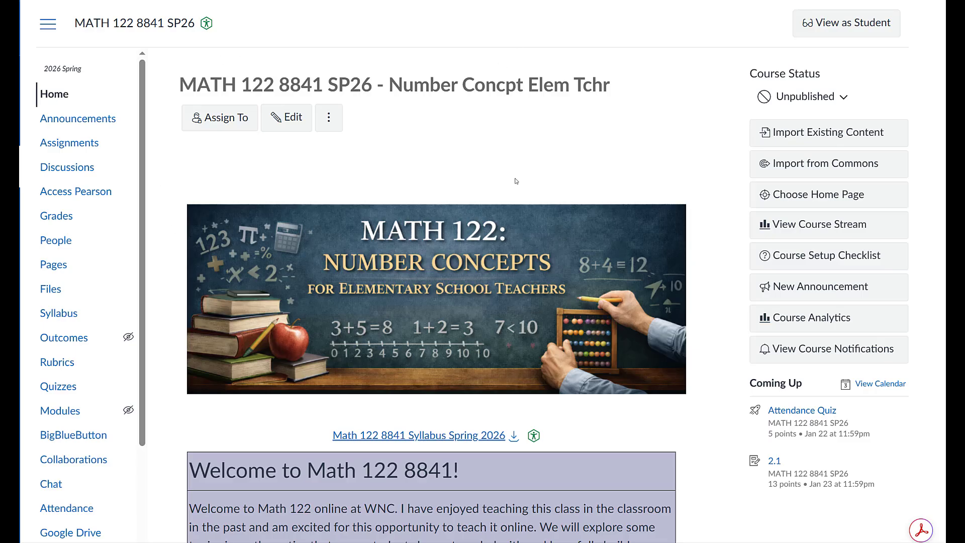
- Look over the MATH 122 course home page, including the welcome text, video links, course information links and learning resources
scroll(359, 292, down, 3)
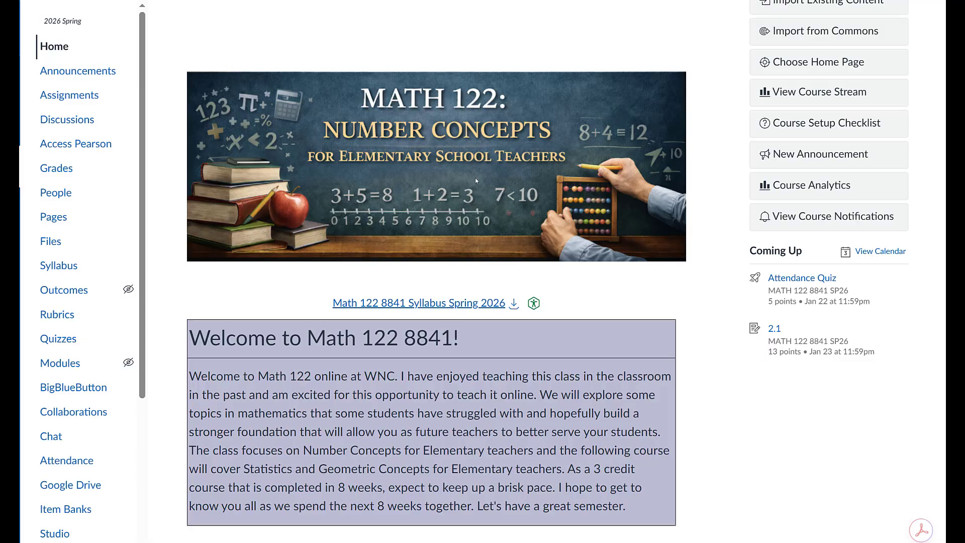
scroll(488, 187, down, 3)
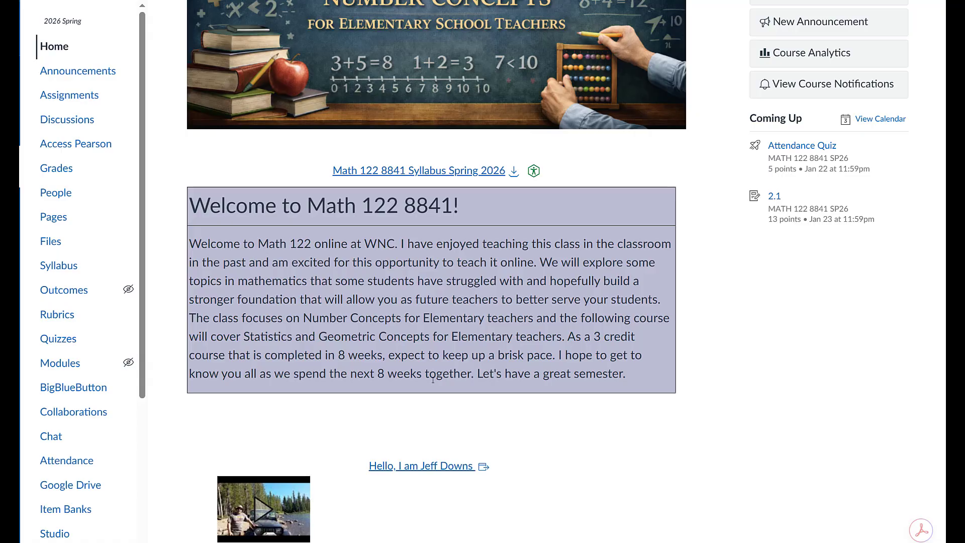
scroll(432, 383, down, 6)
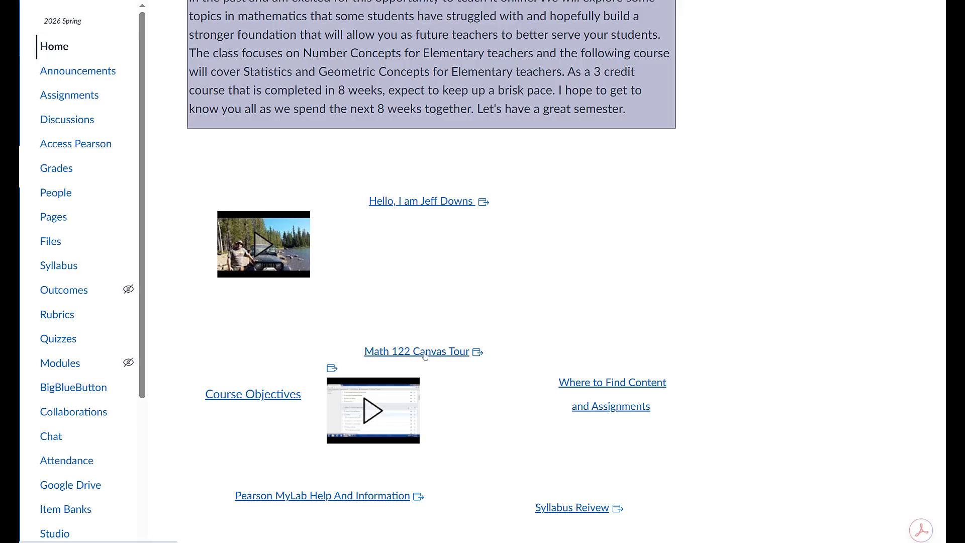
scroll(383, 417, down, 1)
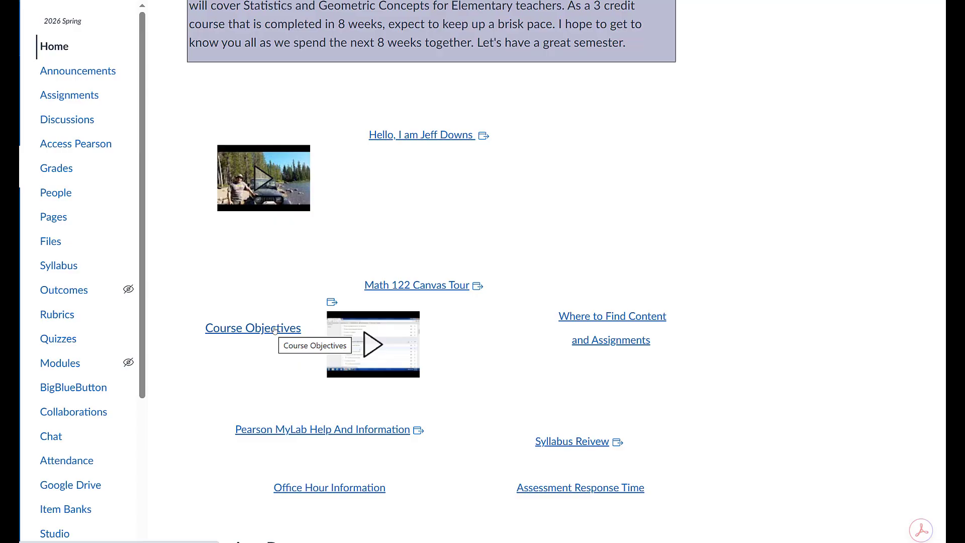
scroll(628, 311, down, 1)
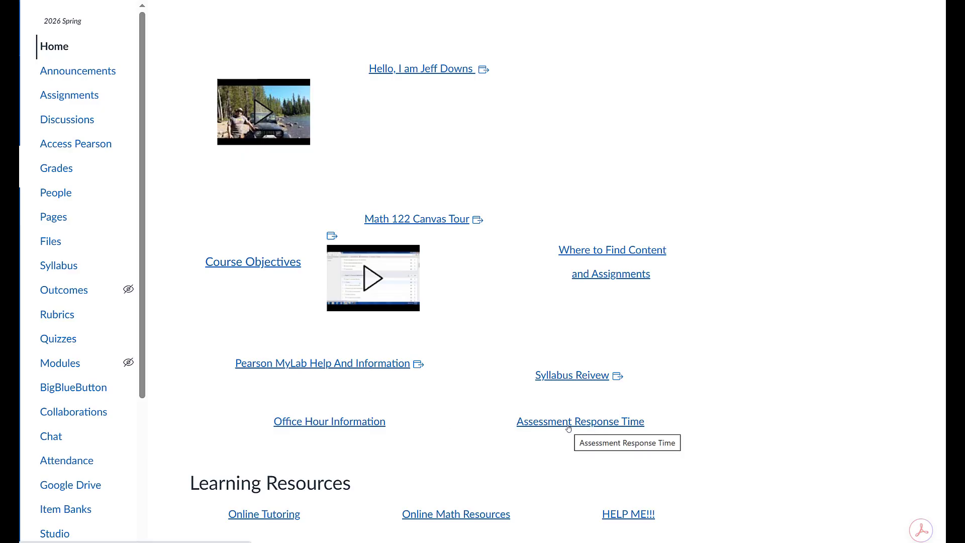
scroll(297, 295, up, 6)
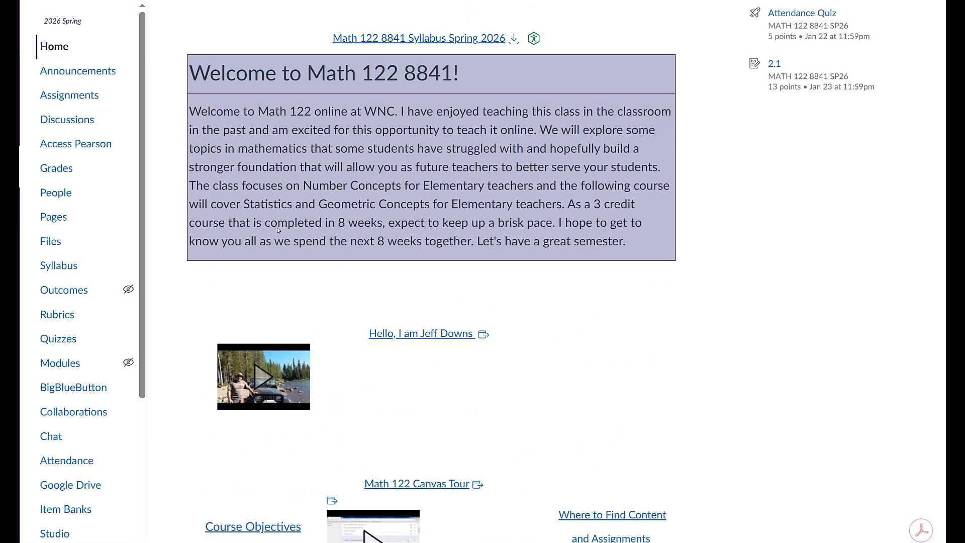
scroll(243, 135, up, 5)
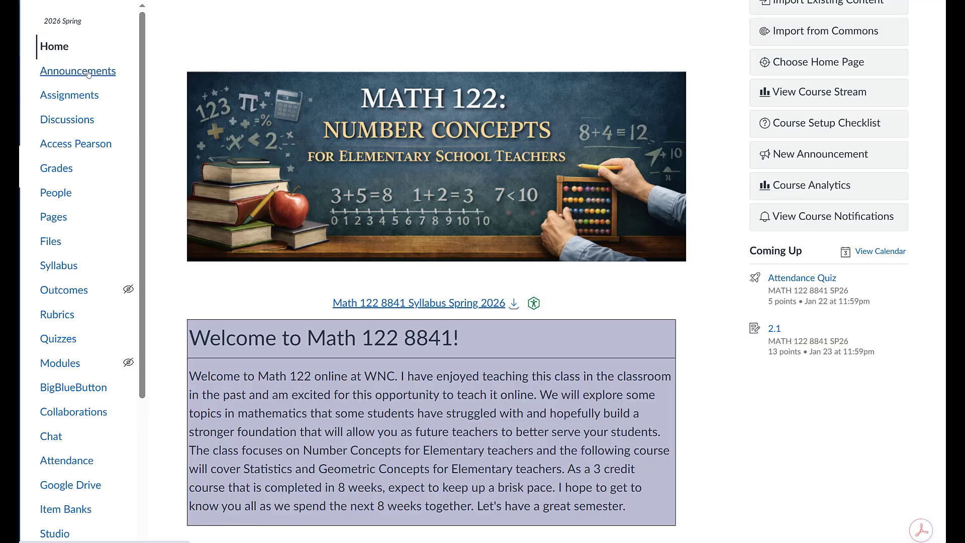
- Launch MyLab & Mastering through the course's Access Pearson link, allowing cookies on both Pearson pages
click(78, 145)
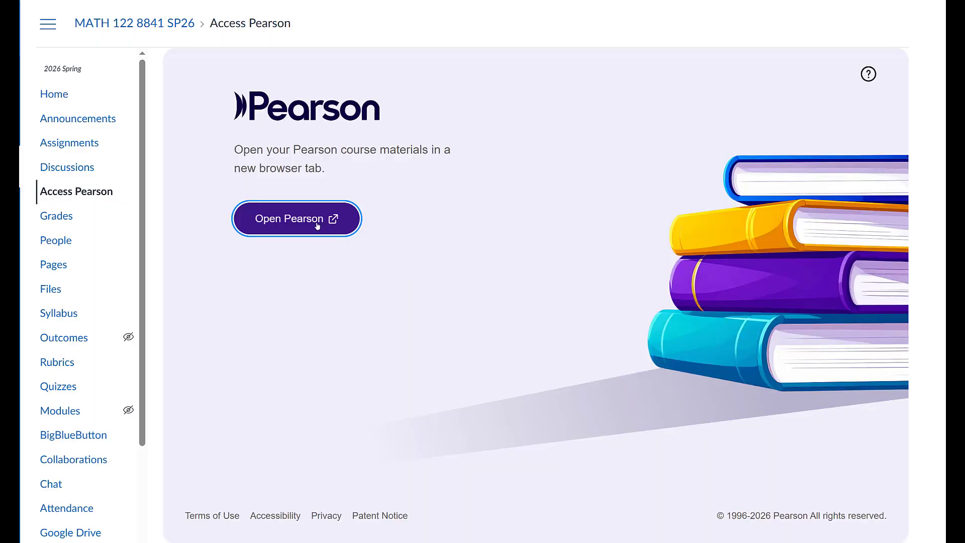
click(319, 221)
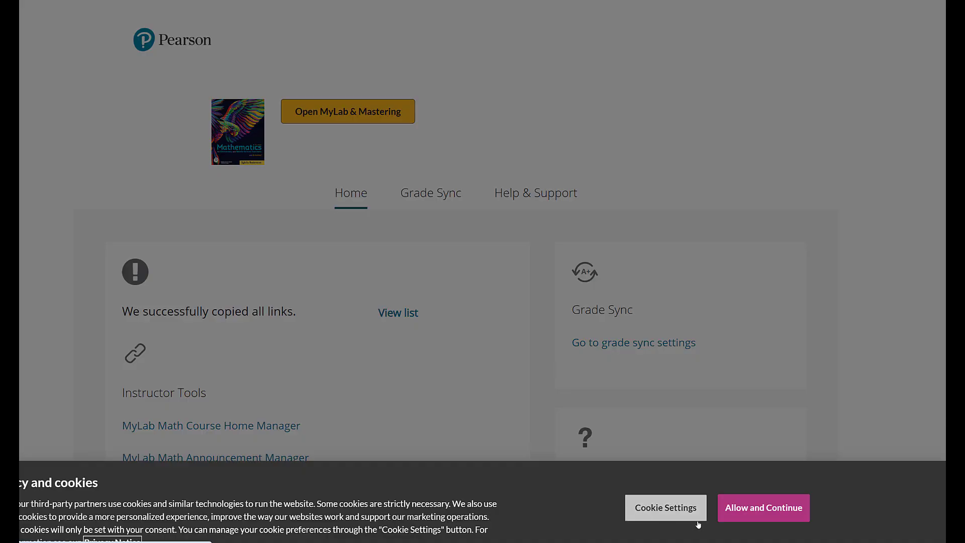
click(743, 518)
click(355, 110)
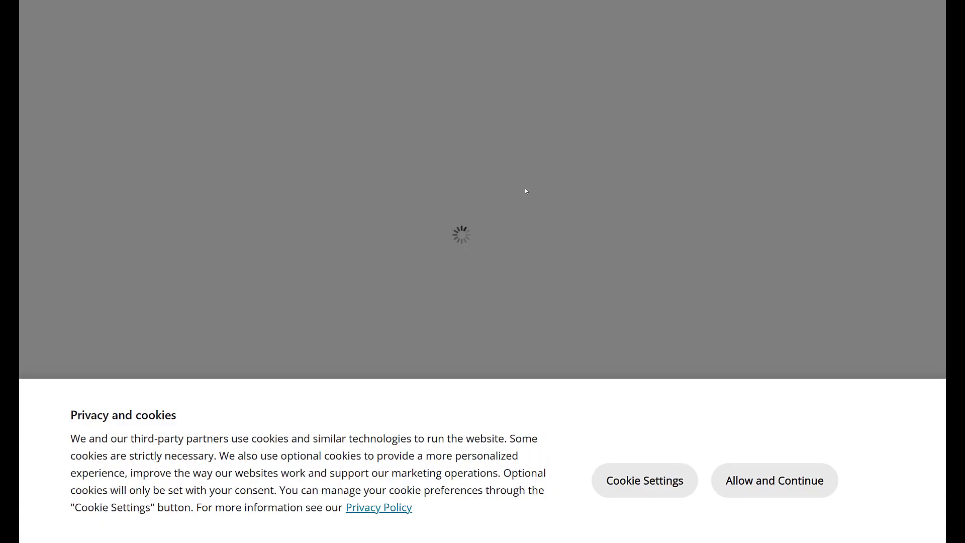
click(753, 500)
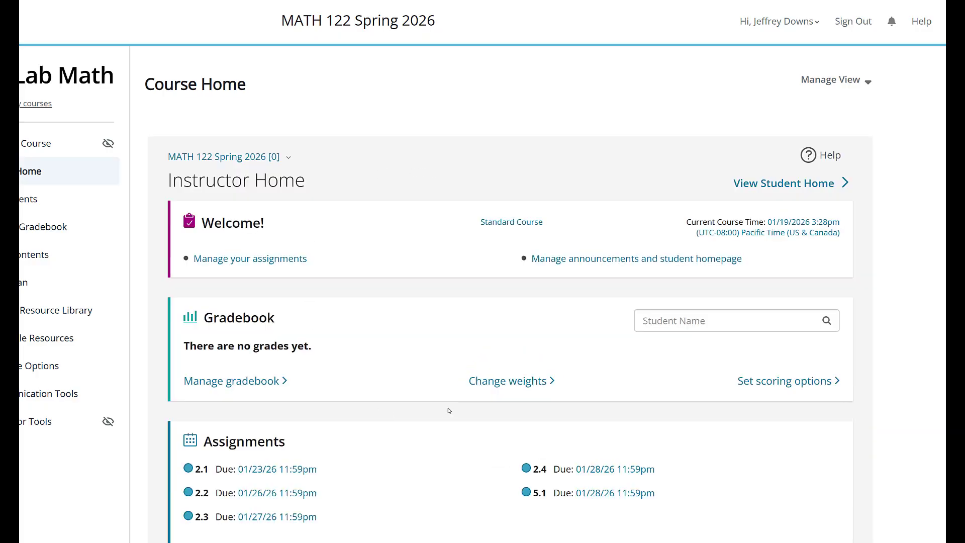
- Look over the MyLab Math course home and open its homework and tests list with the All Assignments filter
scroll(449, 410, down, 5)
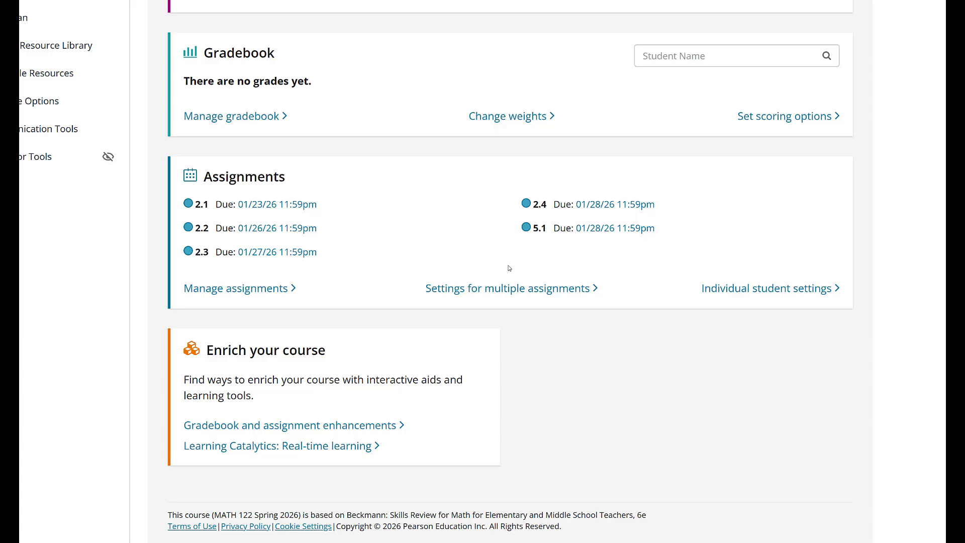
scroll(238, 242, up, 2)
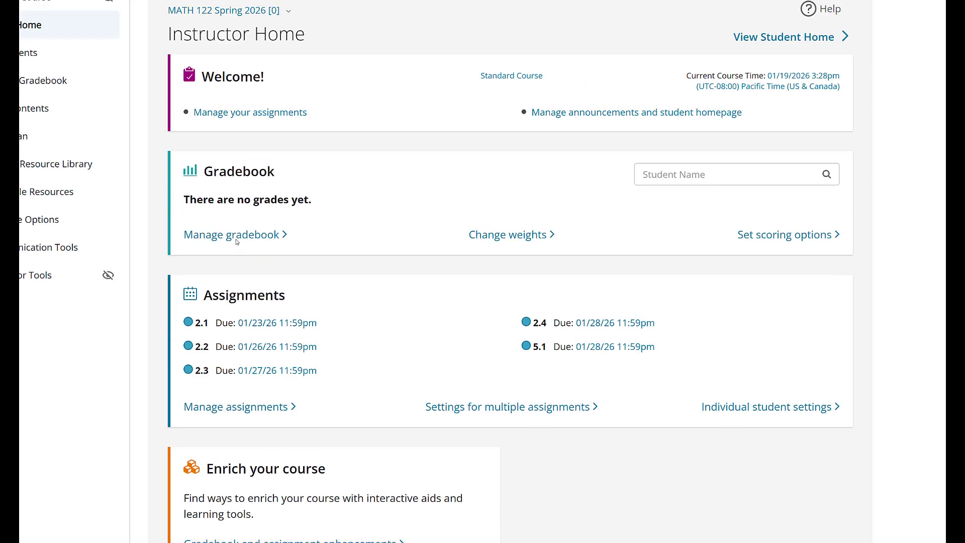
scroll(237, 242, up, 2)
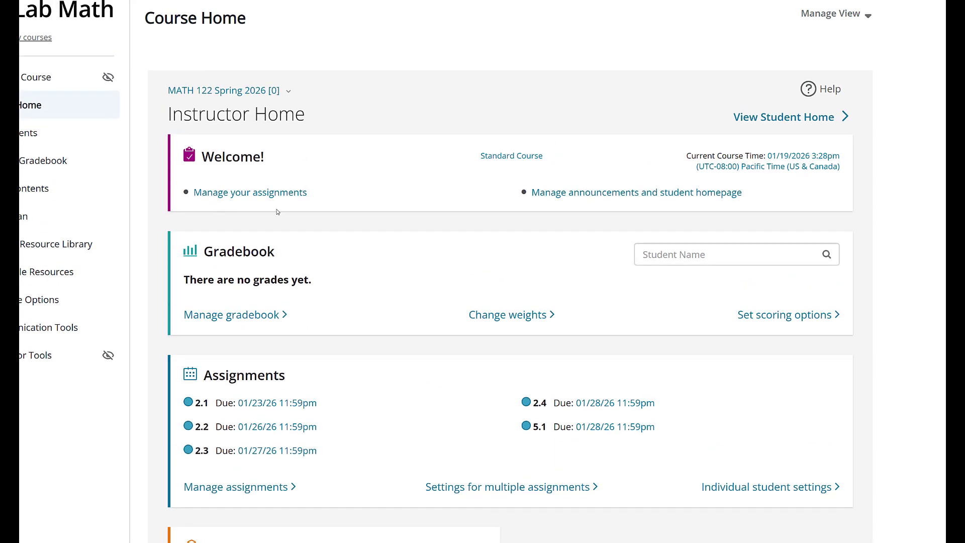
click(34, 138)
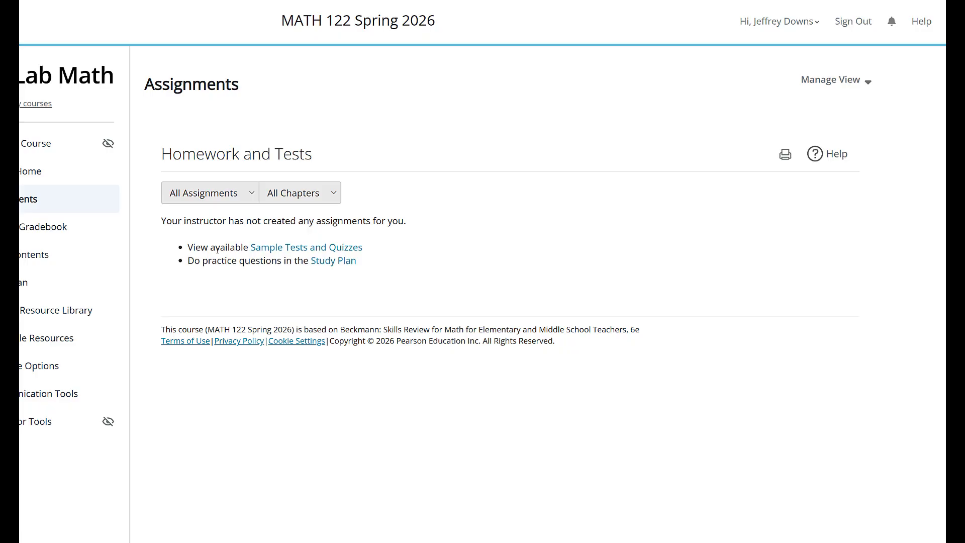
click(209, 195)
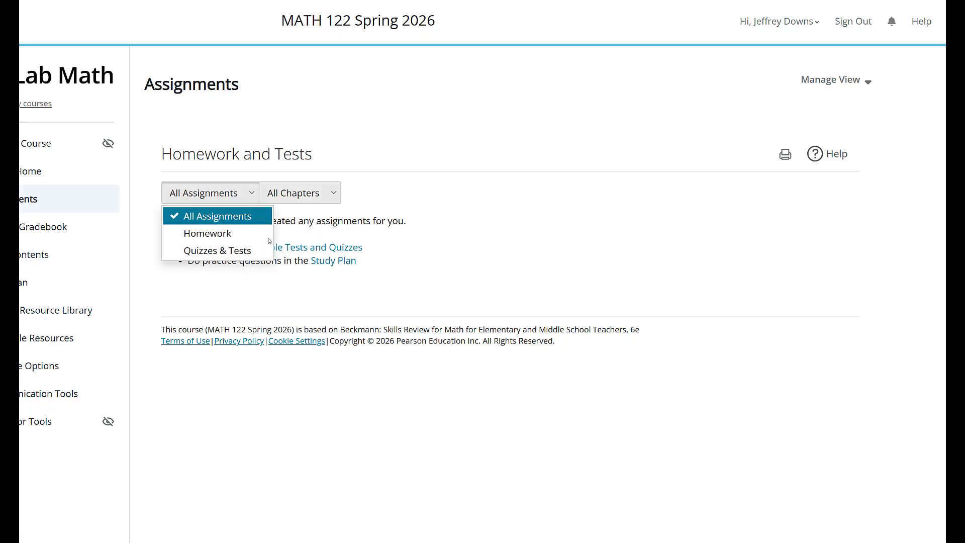
click(243, 217)
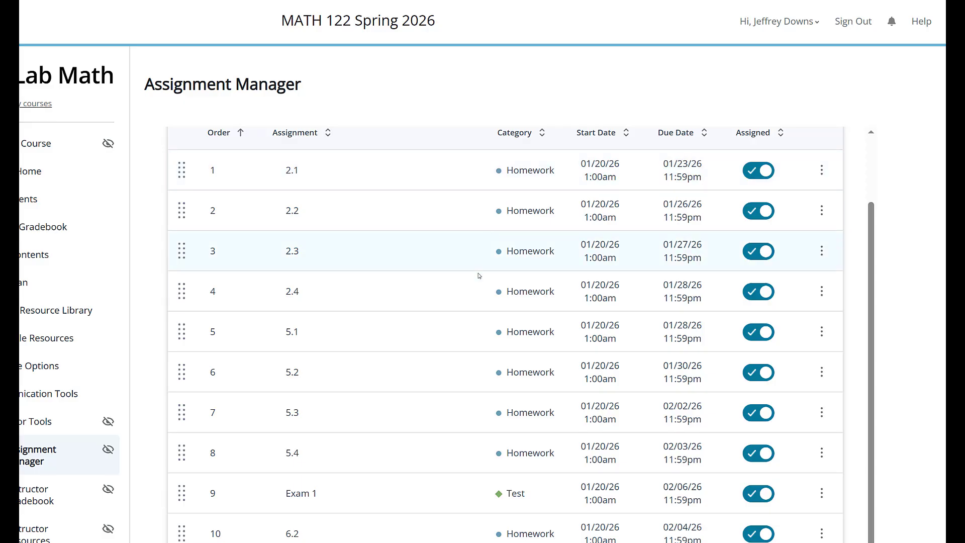
- Examine the full list of homework and exams with their start and due dates in the Assignment Manager
scroll(468, 315, down, 5)
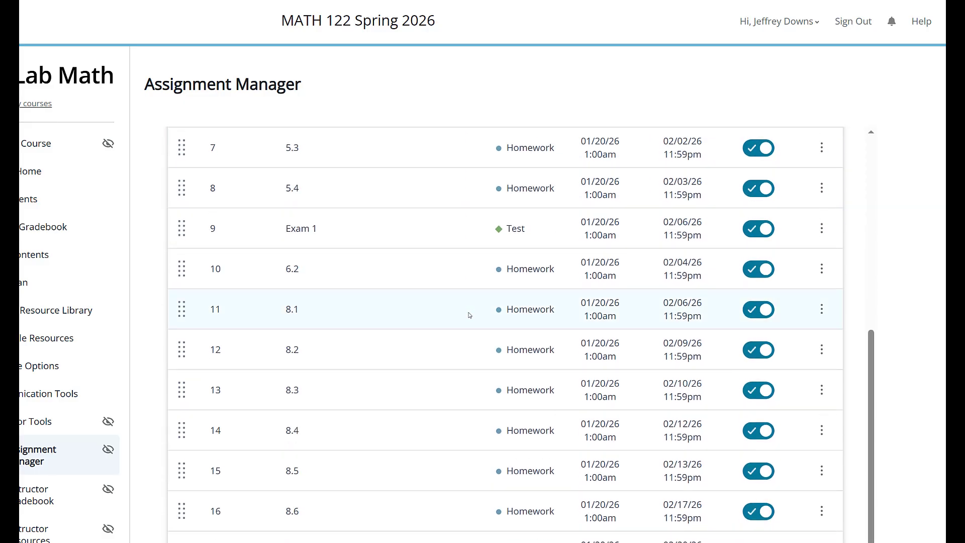
scroll(468, 315, down, 2)
scroll(469, 314, up, 7)
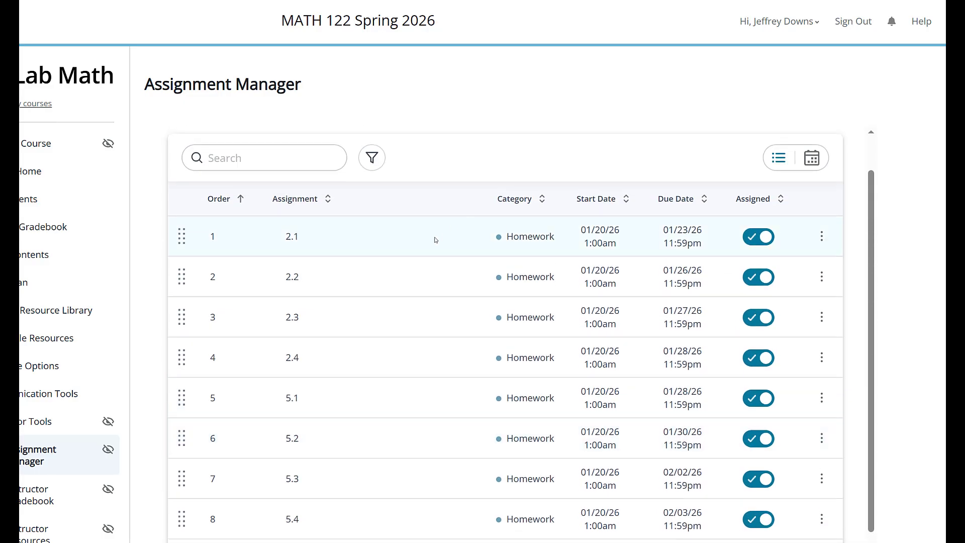
scroll(427, 365, down, 2)
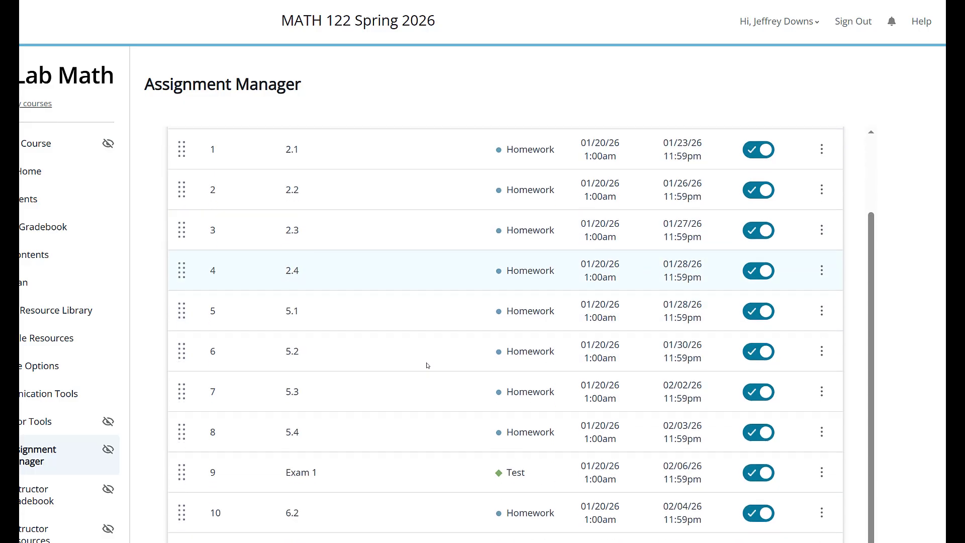
scroll(427, 365, down, 2)
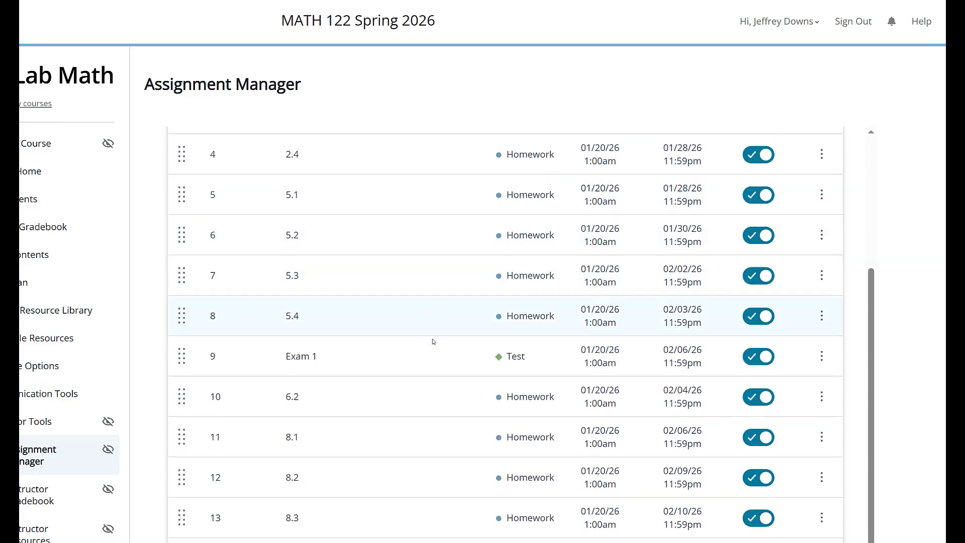
scroll(433, 342, down, 3)
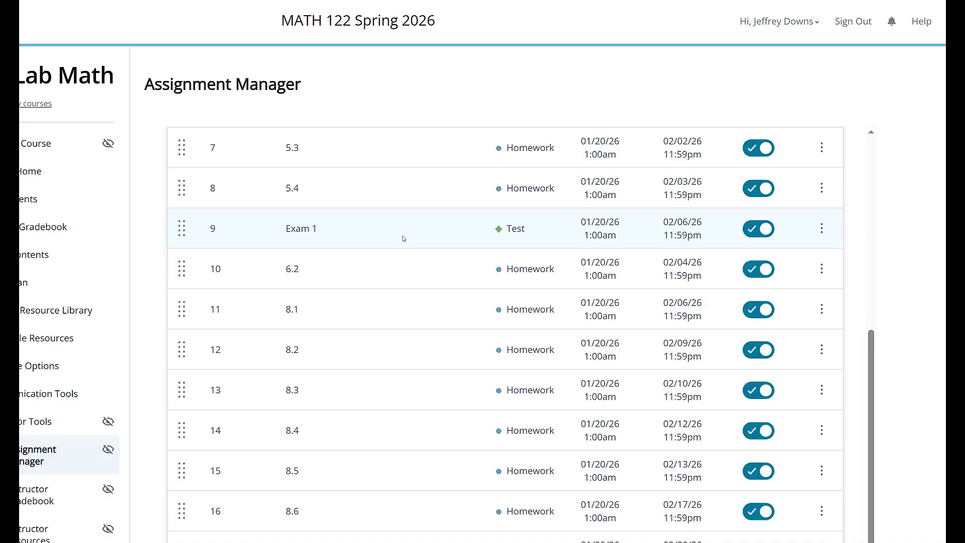
scroll(381, 297, down, 3)
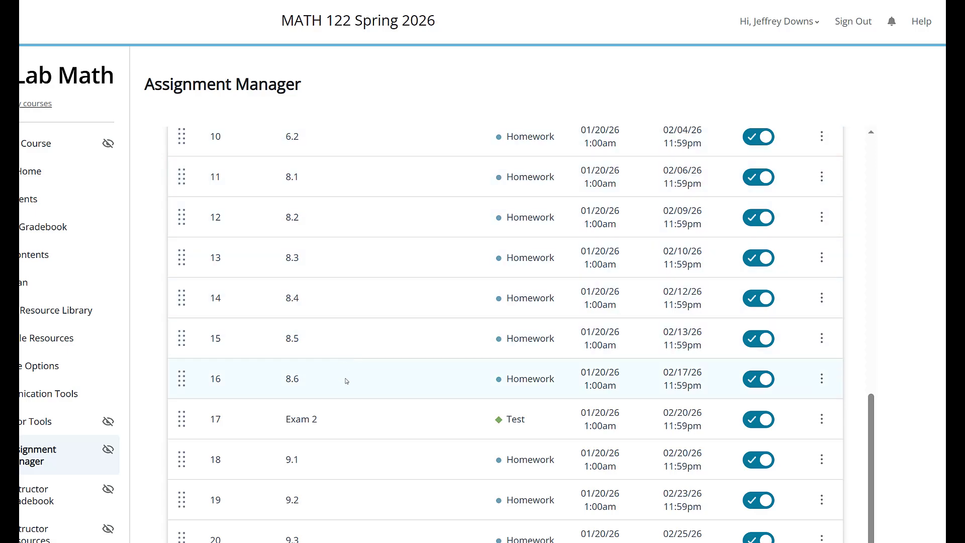
scroll(344, 379, down, 3)
scroll(330, 290, down, 2)
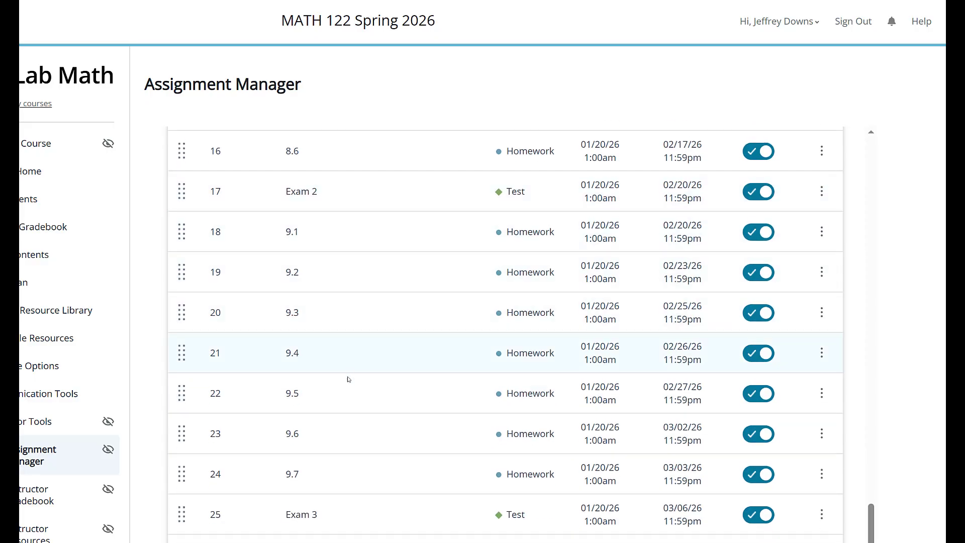
scroll(345, 437, down, 5)
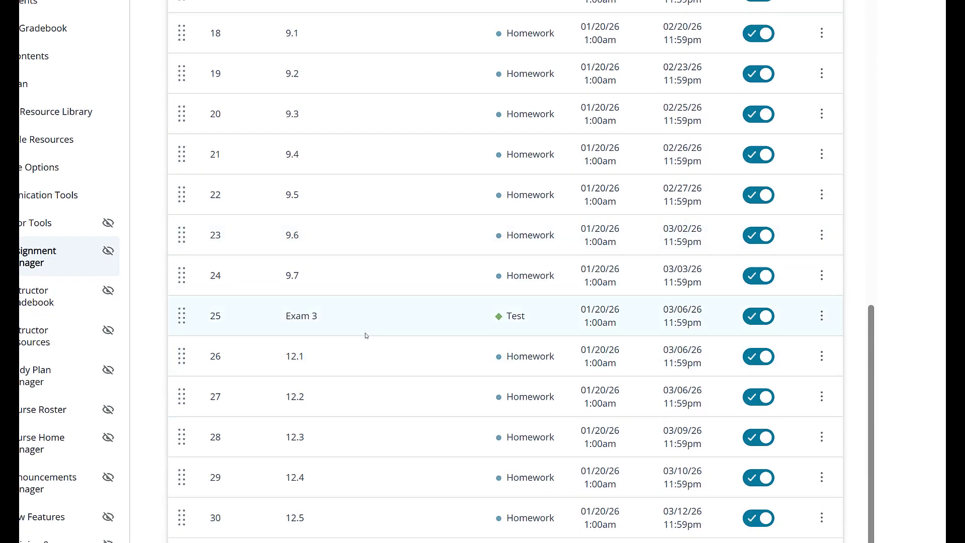
scroll(367, 335, down, 4)
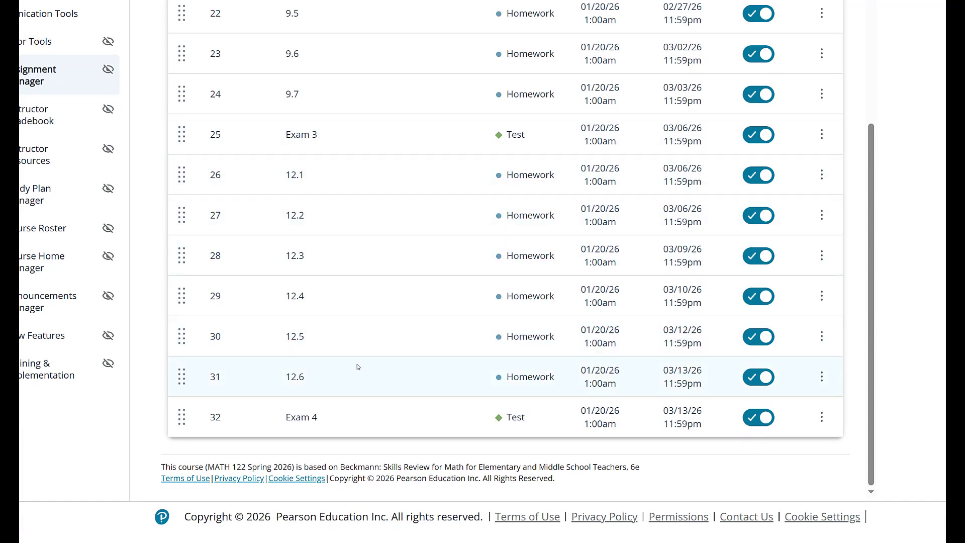
scroll(372, 395, up, 15)
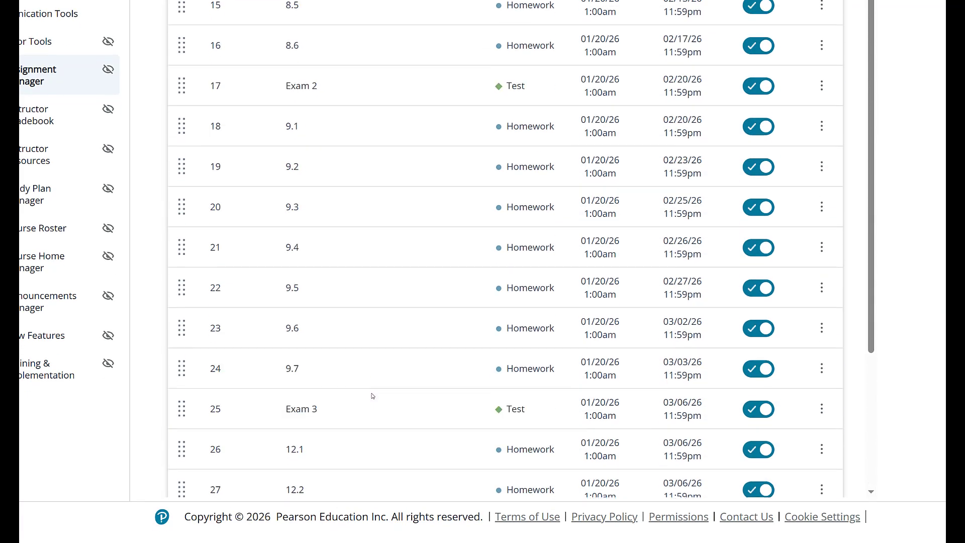
scroll(374, 382, up, 7)
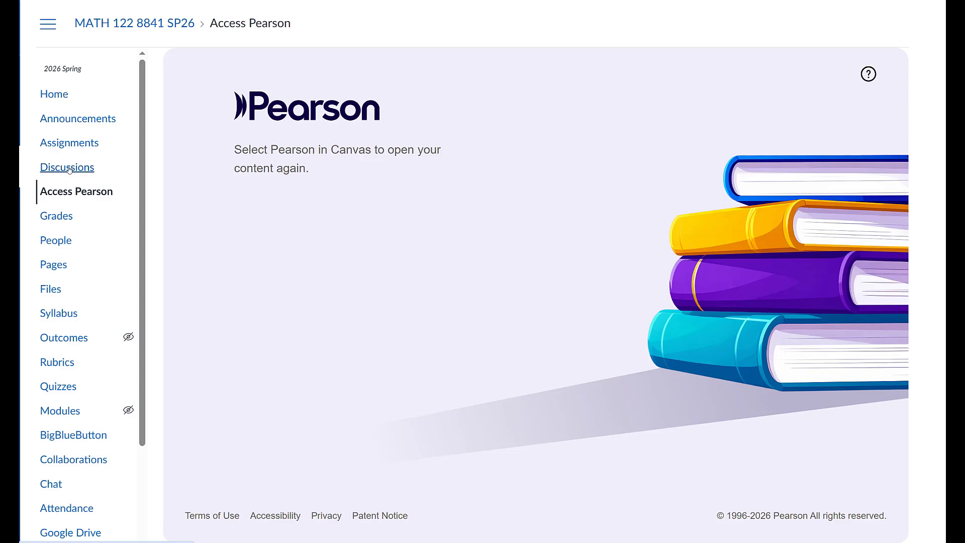
- Open the Assignments page in Canvas and review the due dates and points in the Assignments and Chapter Exams groups
click(69, 145)
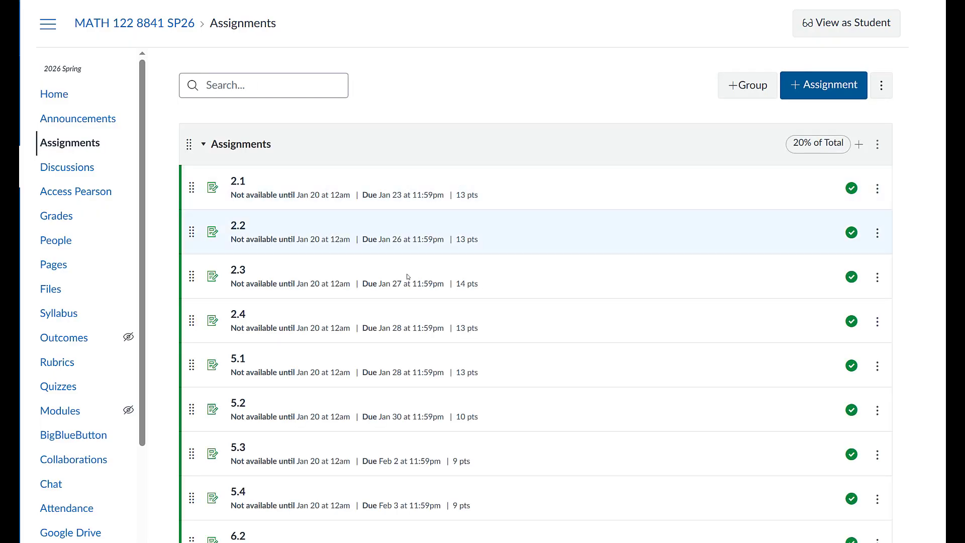
scroll(404, 281, down, 10)
scroll(403, 285, down, 9)
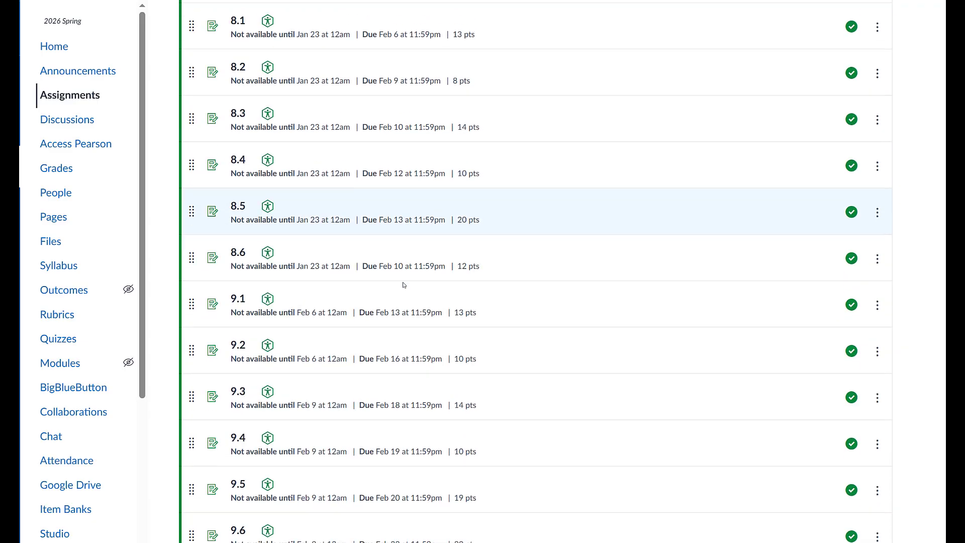
scroll(403, 284, down, 3)
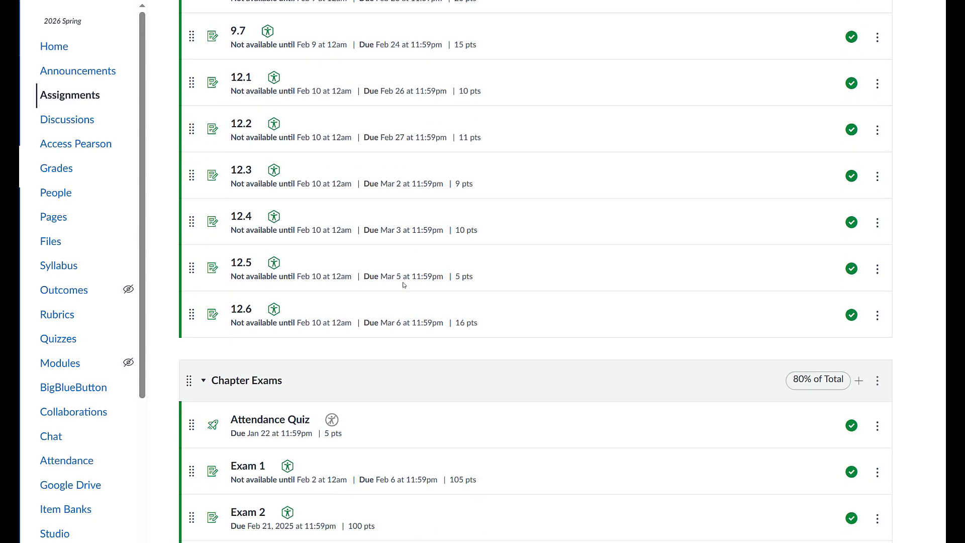
scroll(404, 285, up, 2)
scroll(403, 285, down, 4)
scroll(402, 285, up, 18)
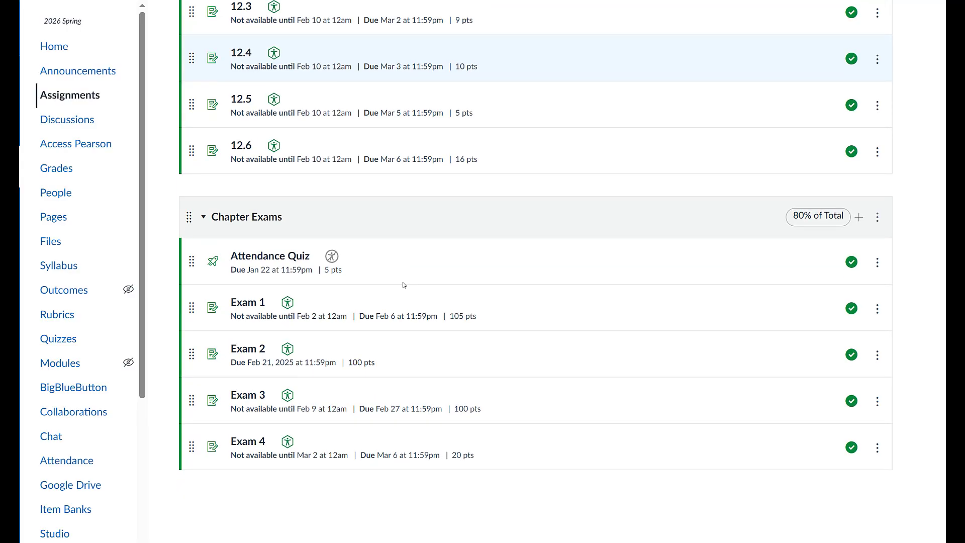
scroll(402, 284, up, 7)
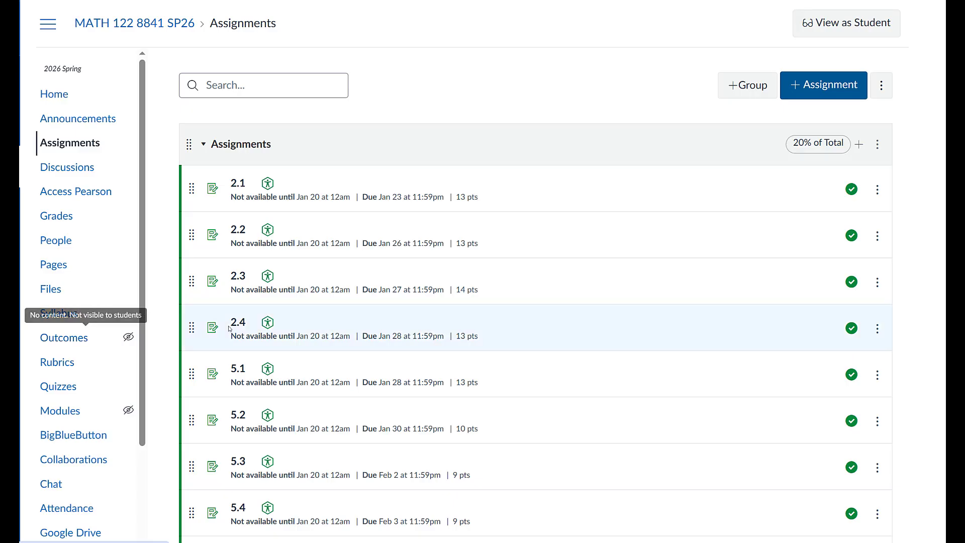
scroll(306, 242, down, 5)
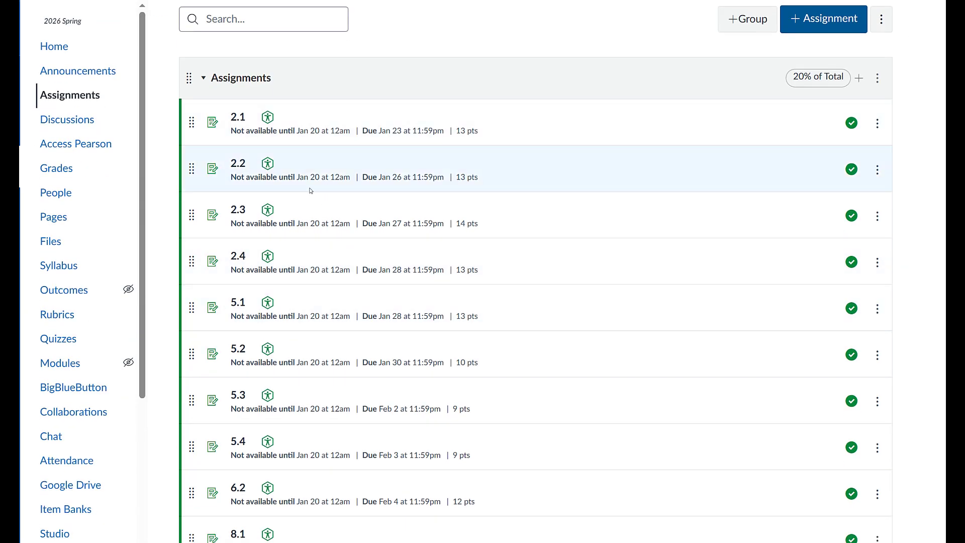
scroll(306, 242, down, 17)
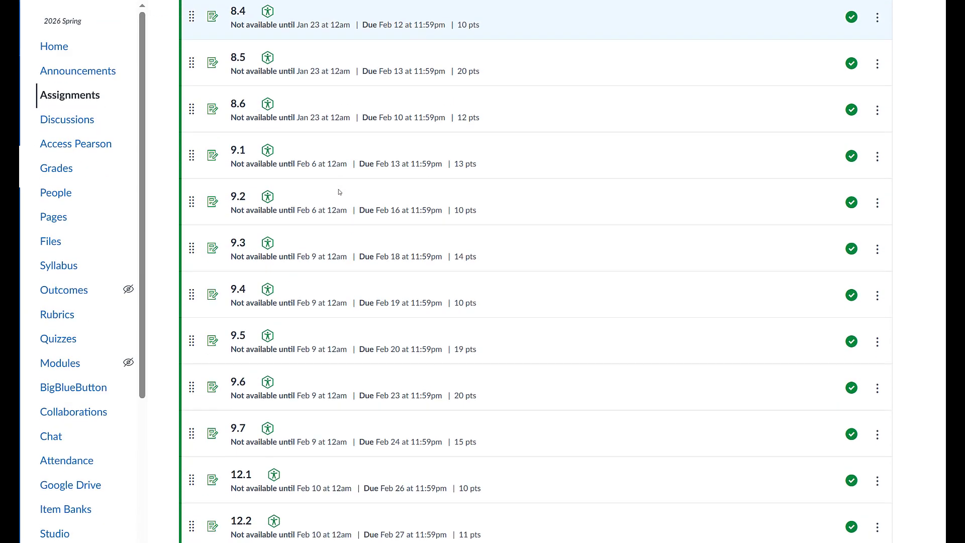
- Check the remaining homework and the Chapter Exams group on the Assignments page, and return to the start of the list
scroll(339, 196, down, 3)
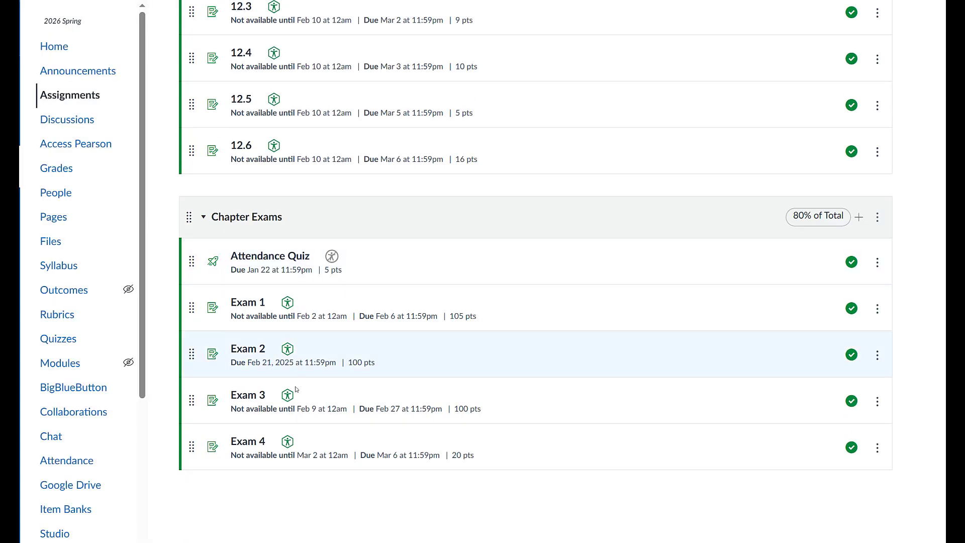
scroll(318, 214, up, 8)
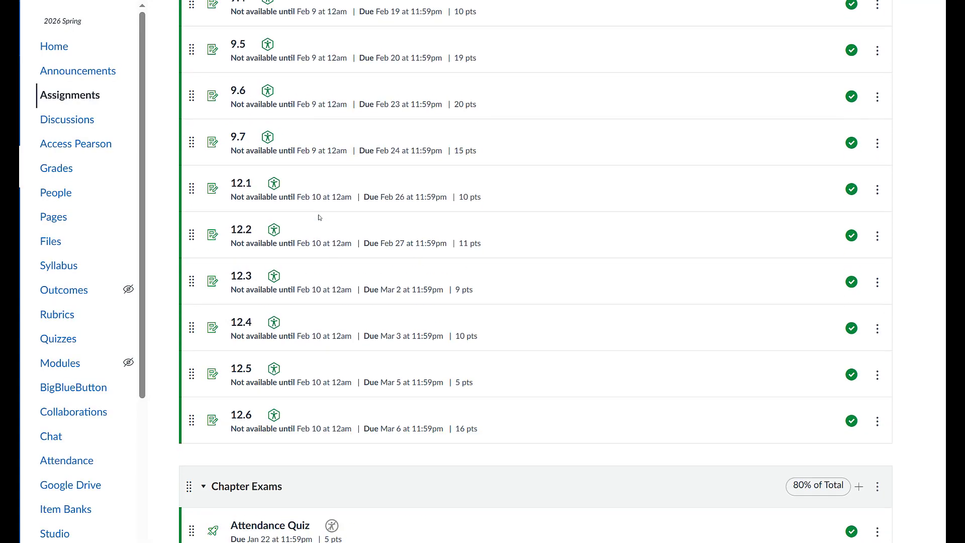
scroll(318, 217, up, 10)
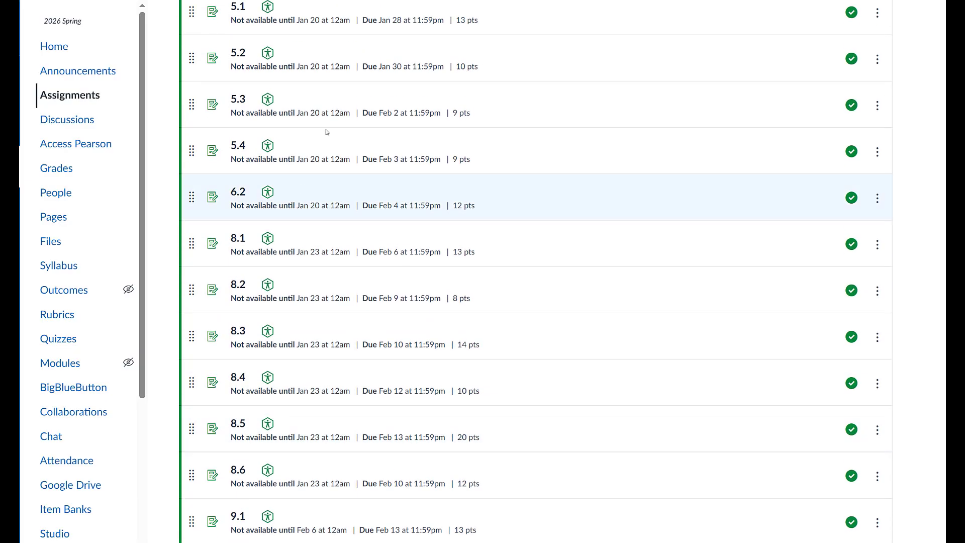
scroll(345, 106, up, 1)
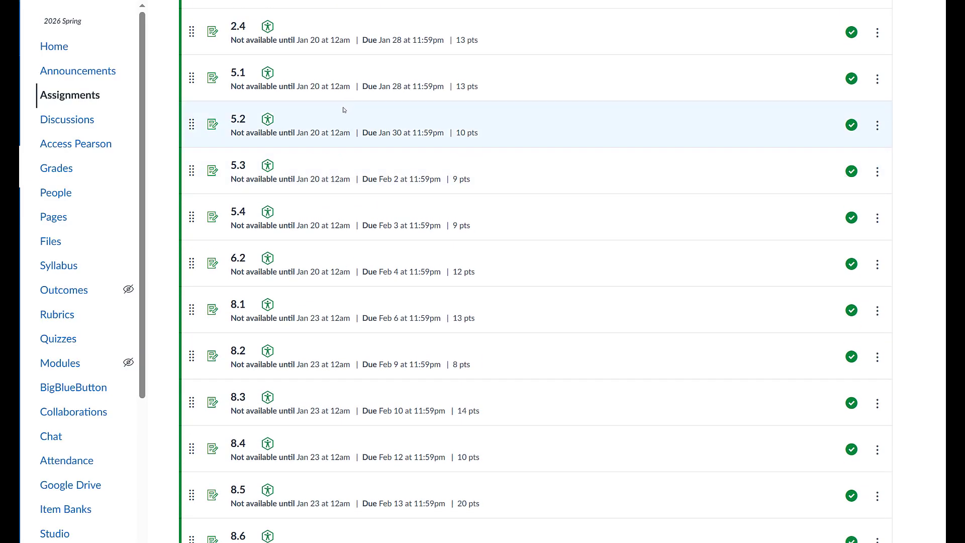
scroll(352, 121, up, 6)
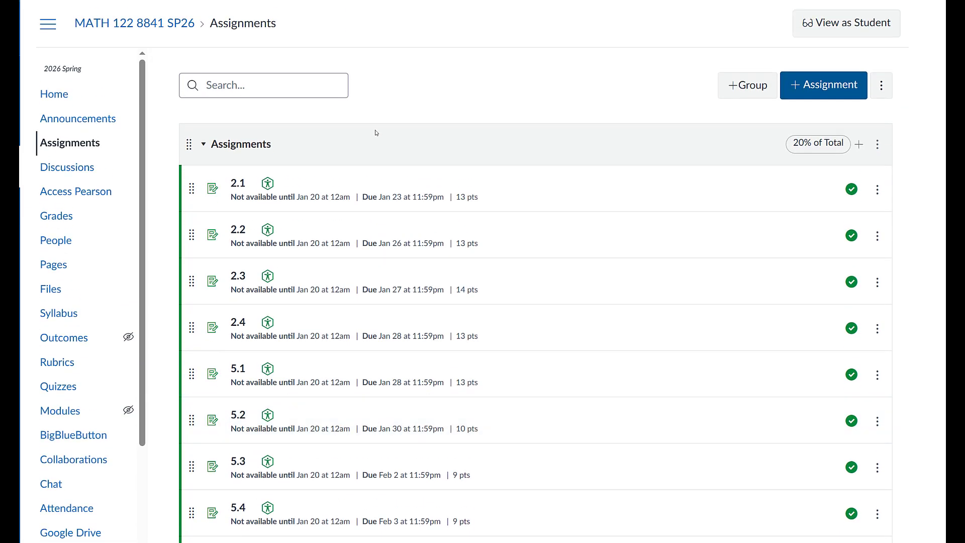
- Return to the course home page and look over its welcome message, syllabus link, and video and content links
click(50, 94)
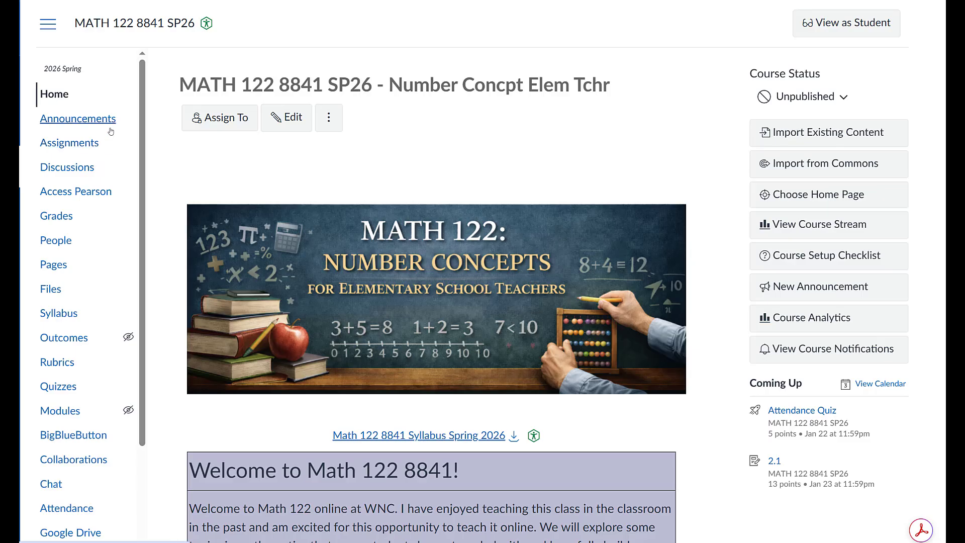
scroll(645, 379, down, 10)
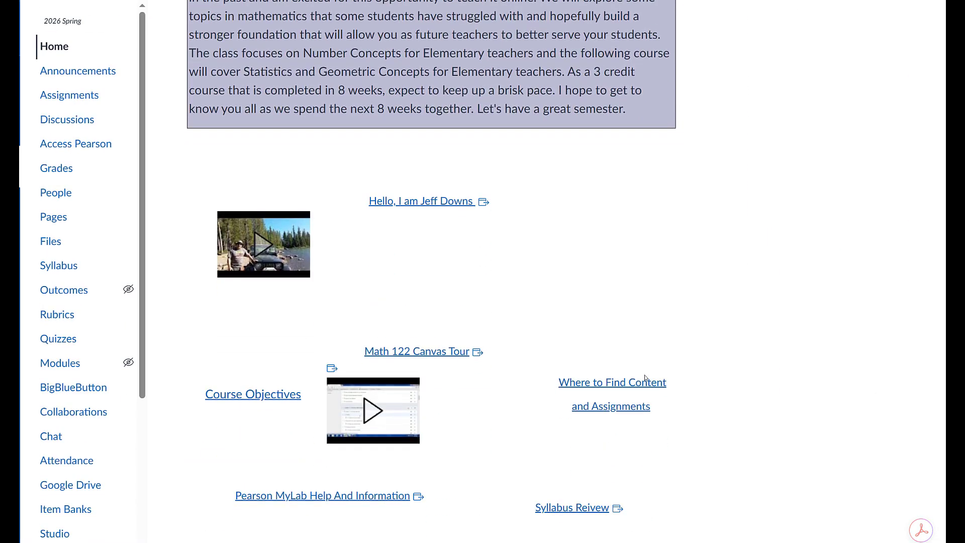
scroll(645, 377, up, 10)
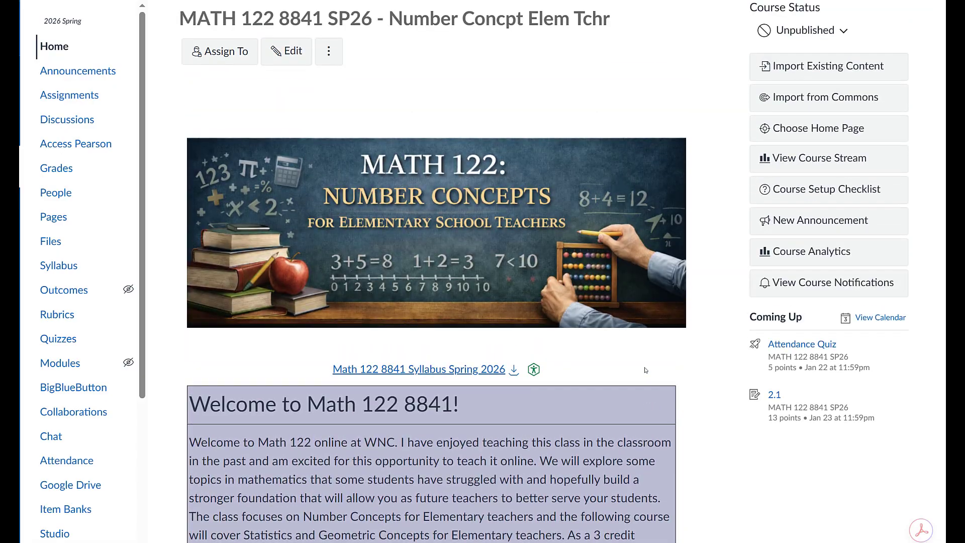
scroll(645, 370, down, 1)
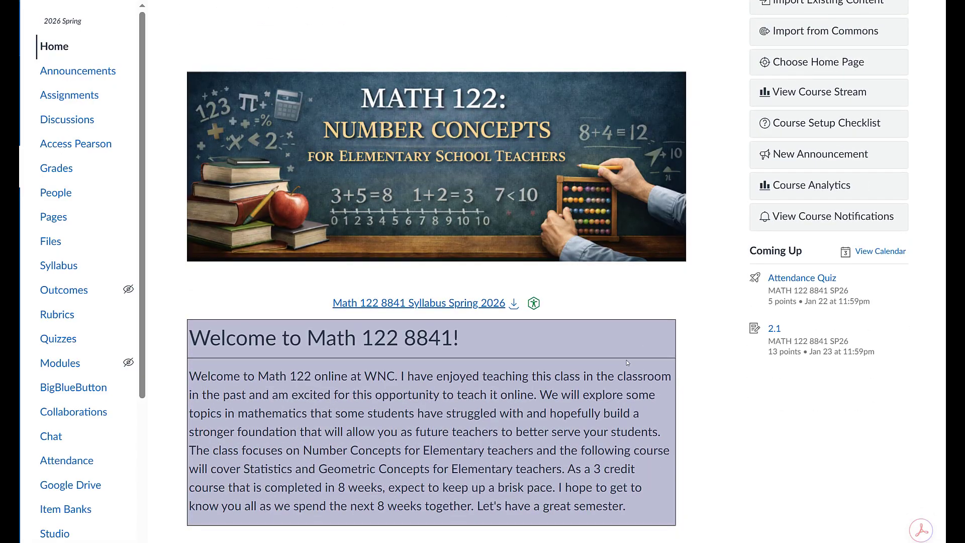